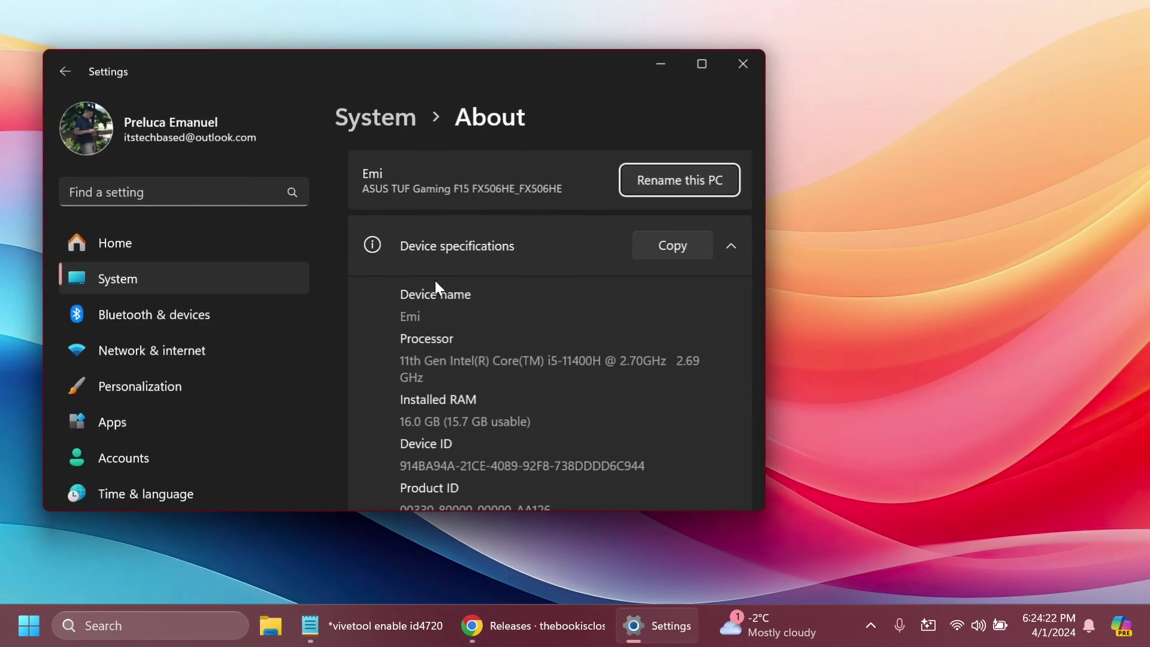
Step: Scroll down in Settings > System > About to view the Windows specifications
scroll(472, 308, "down", 10)
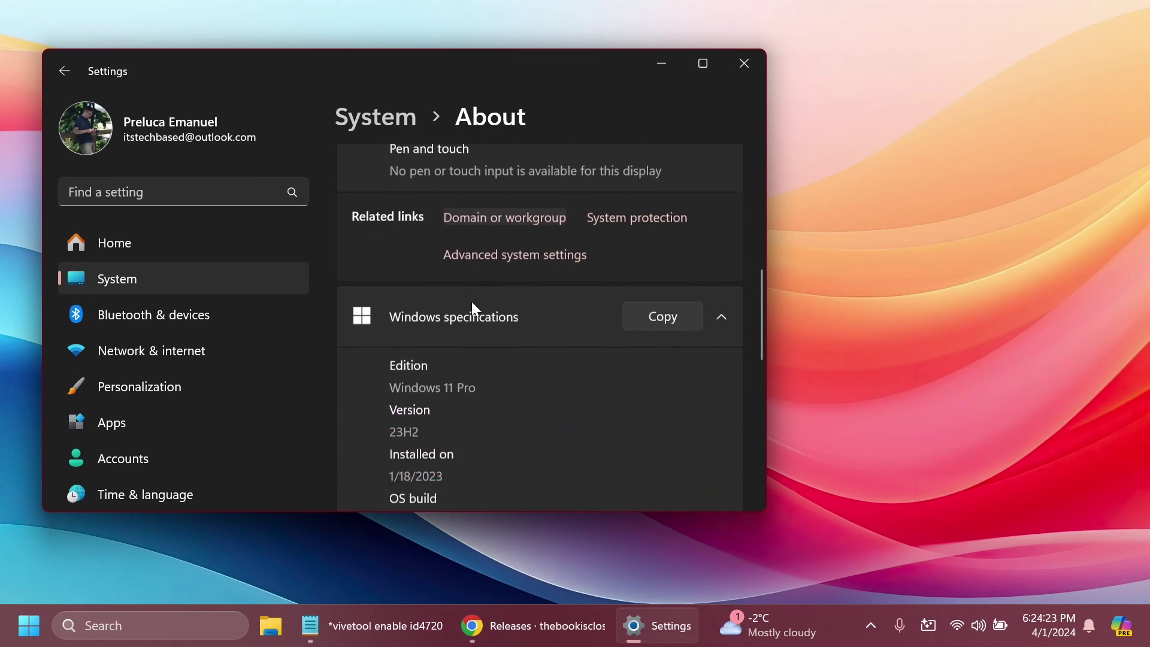
scroll(495, 351, "down", 1)
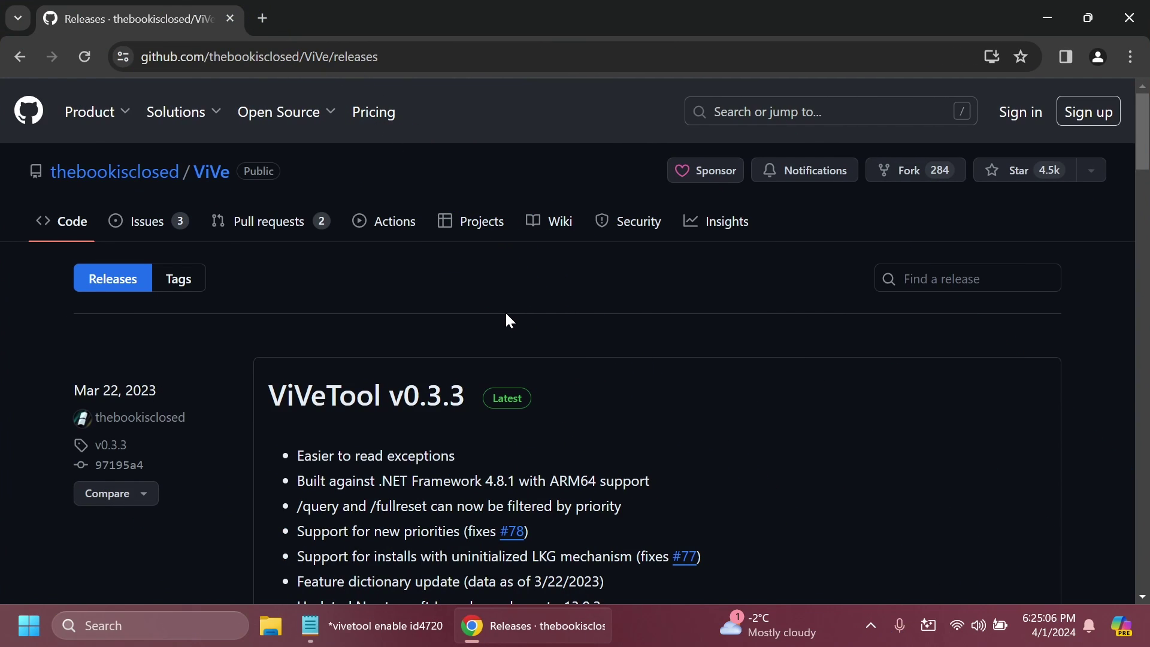
Step: Download ViVeTool-v0.3.3.zip from the Assets section of the ViVe releases page
scroll(506, 314, "down", 5)
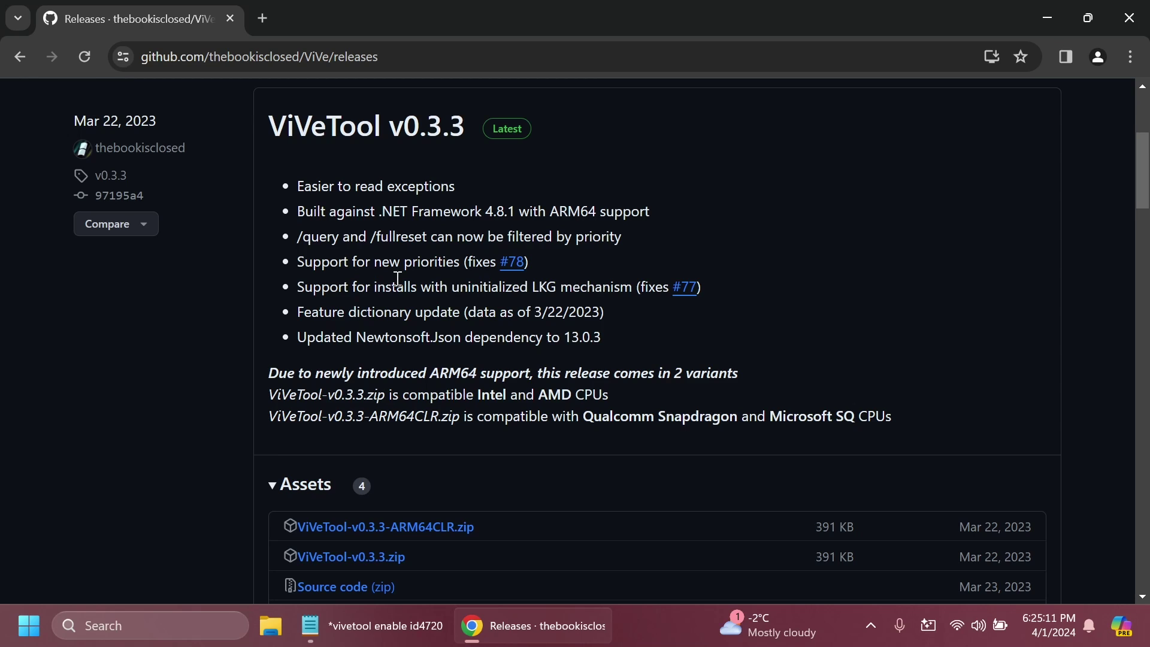
scroll(397, 279, "down", 1)
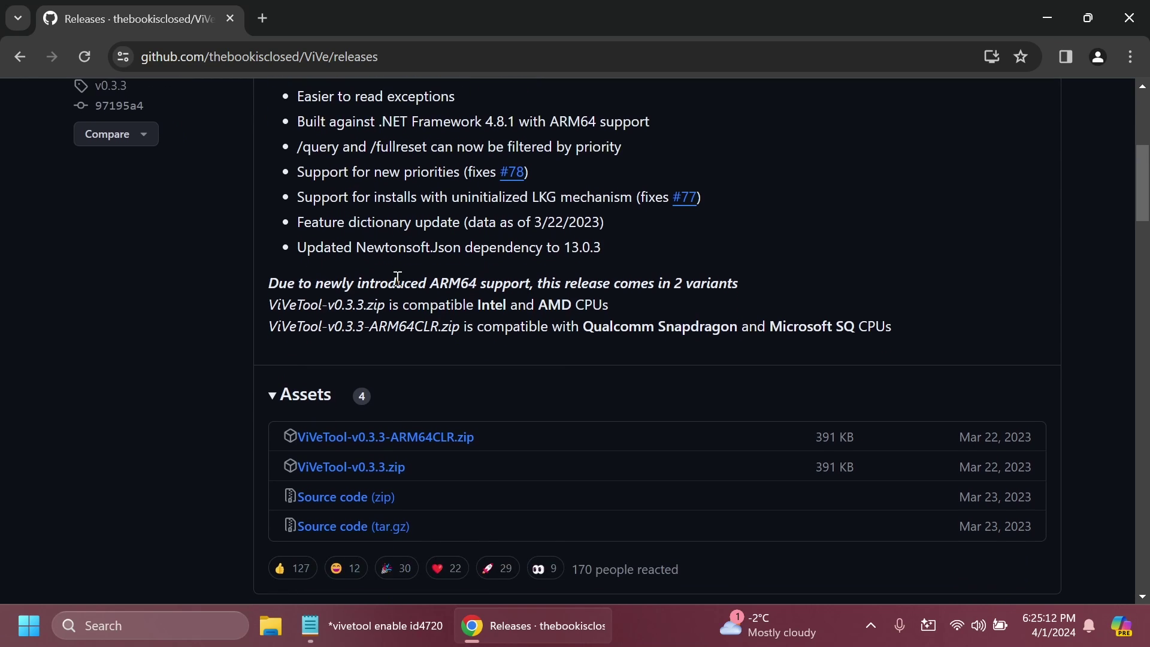
left_click(358, 471)
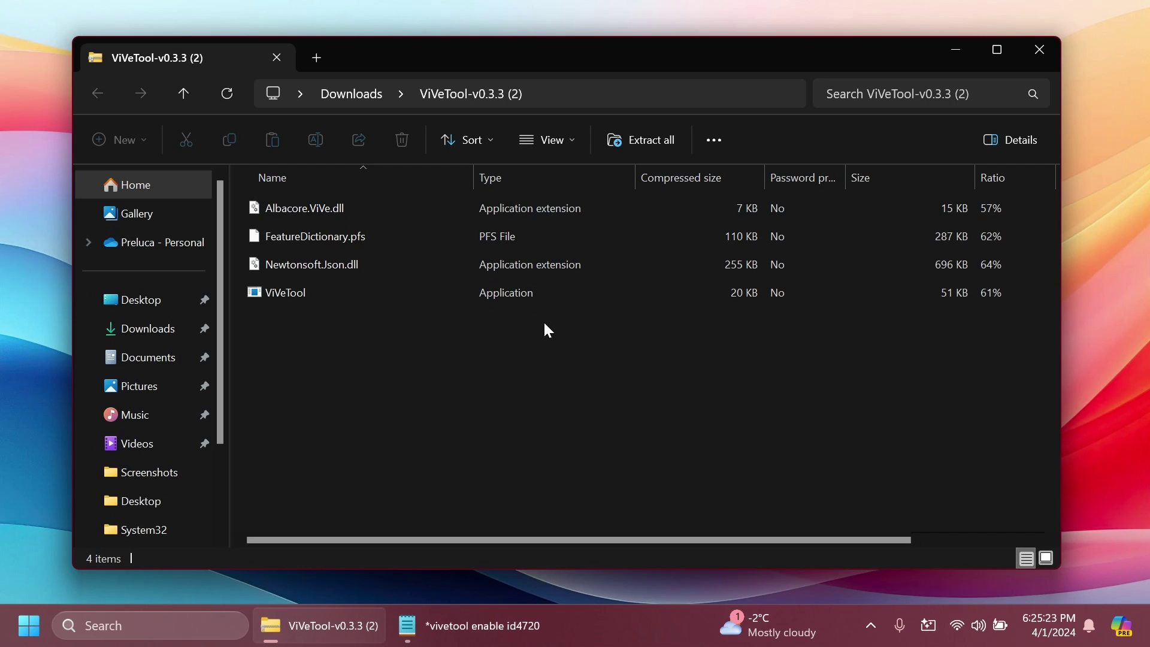
Step: Start Extract all and choose C:\hidden features as the extraction destination
left_click(650, 138)
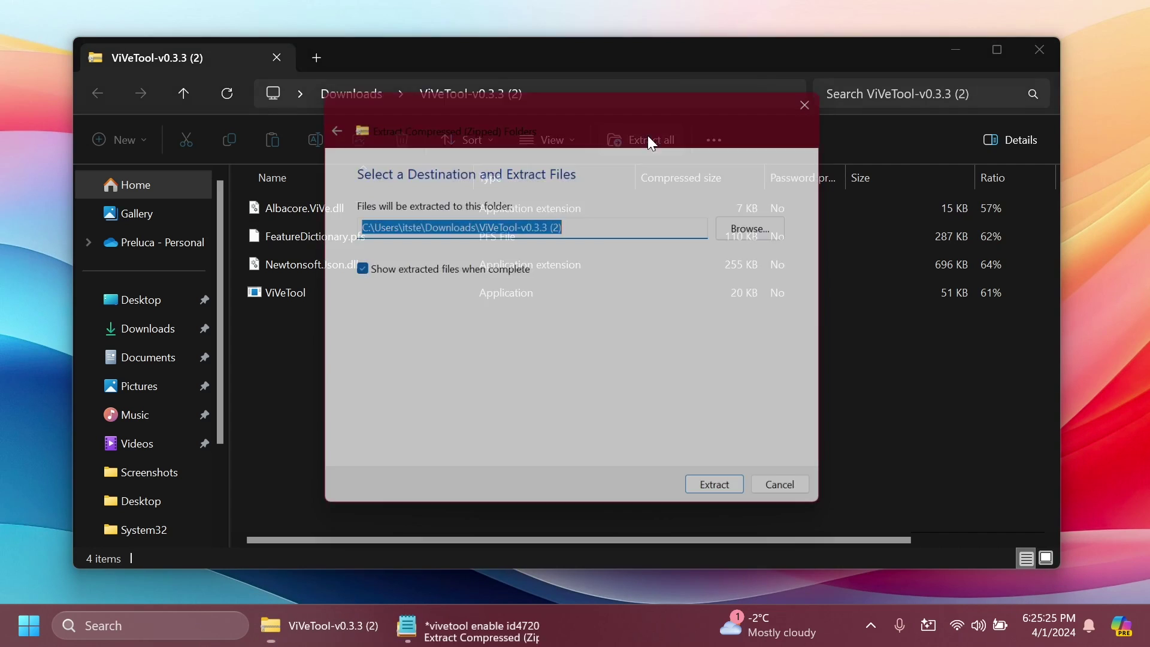
left_click(762, 226)
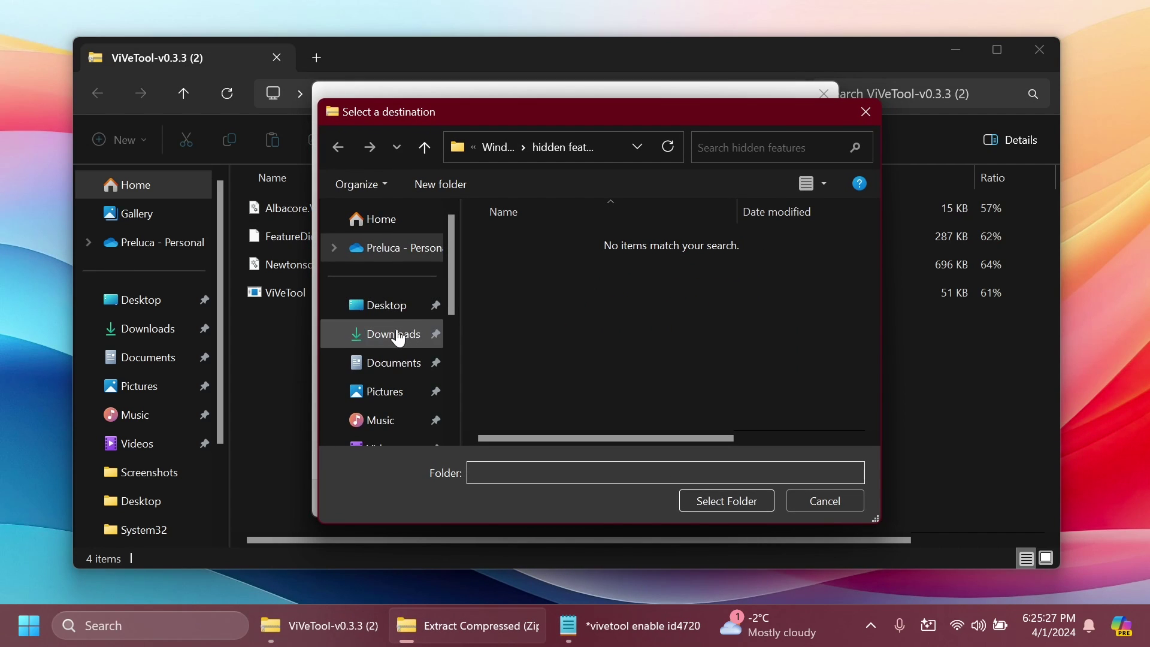
scroll(384, 347, "down", 3)
left_click(398, 357)
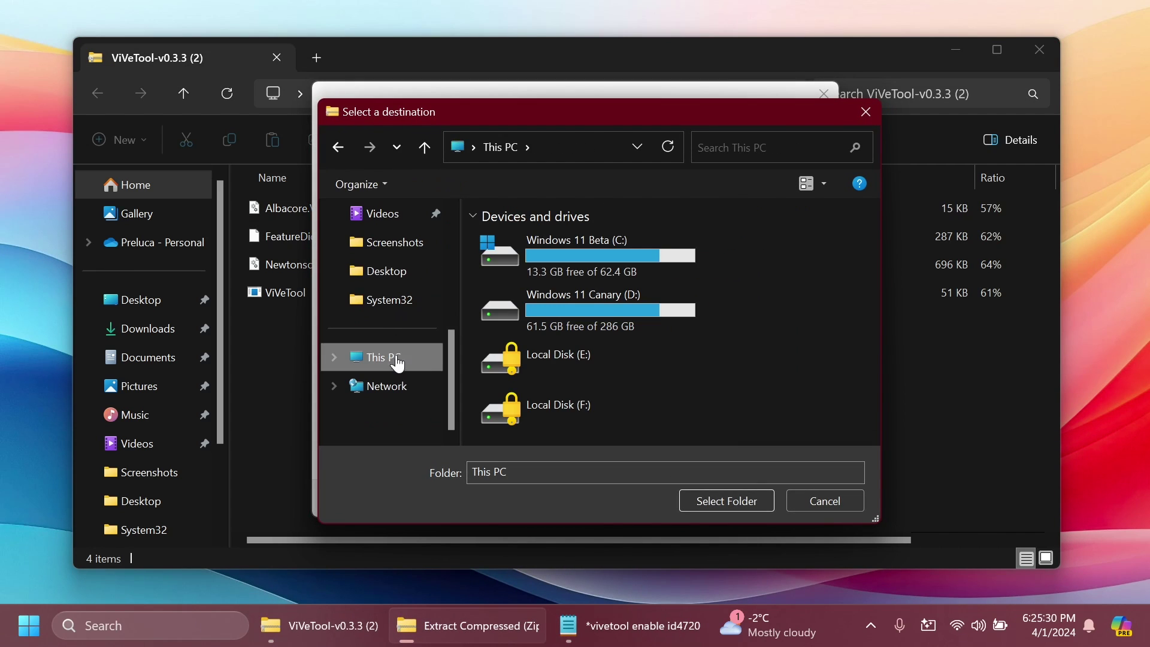
double_click(575, 254)
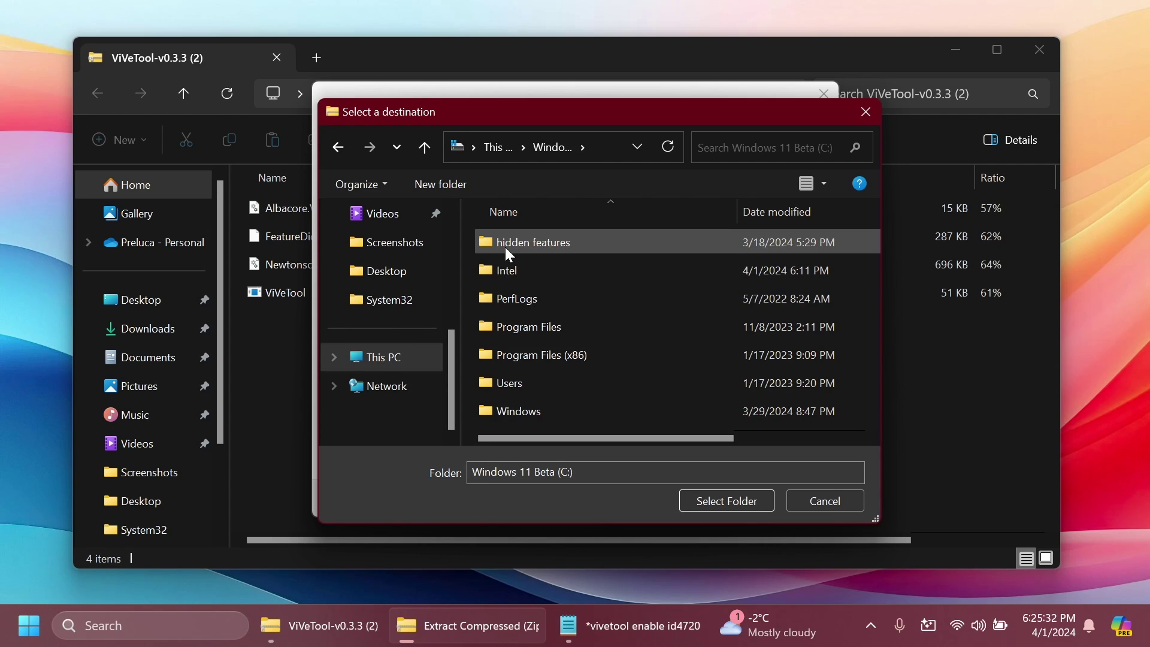
left_click(542, 246)
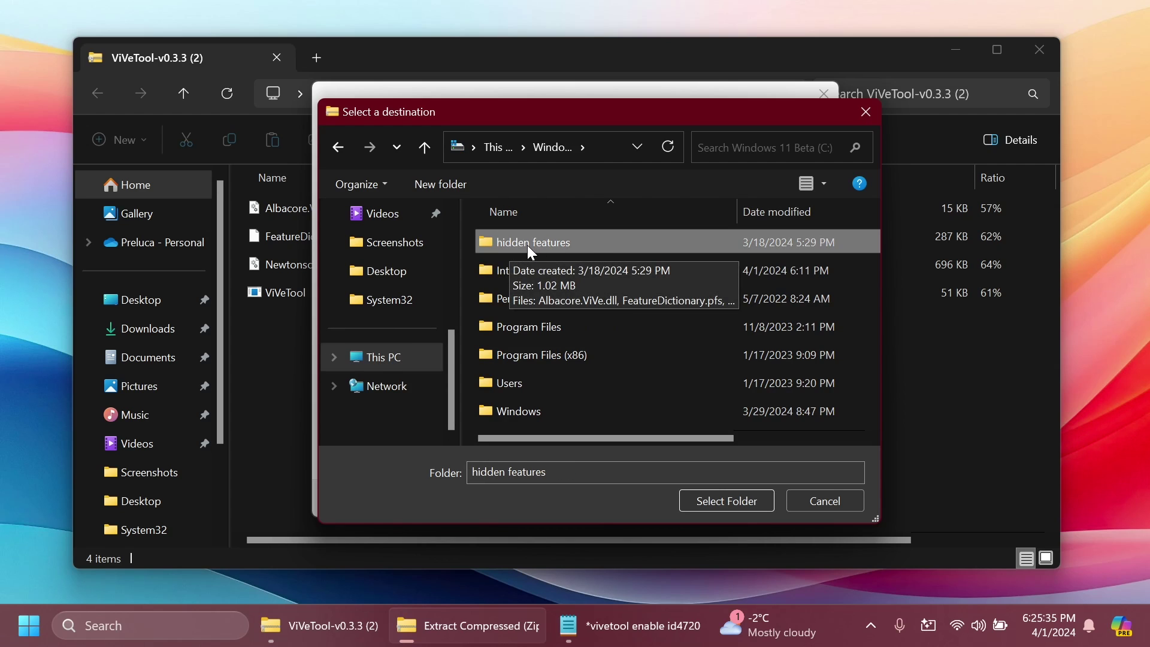
double_click(599, 246)
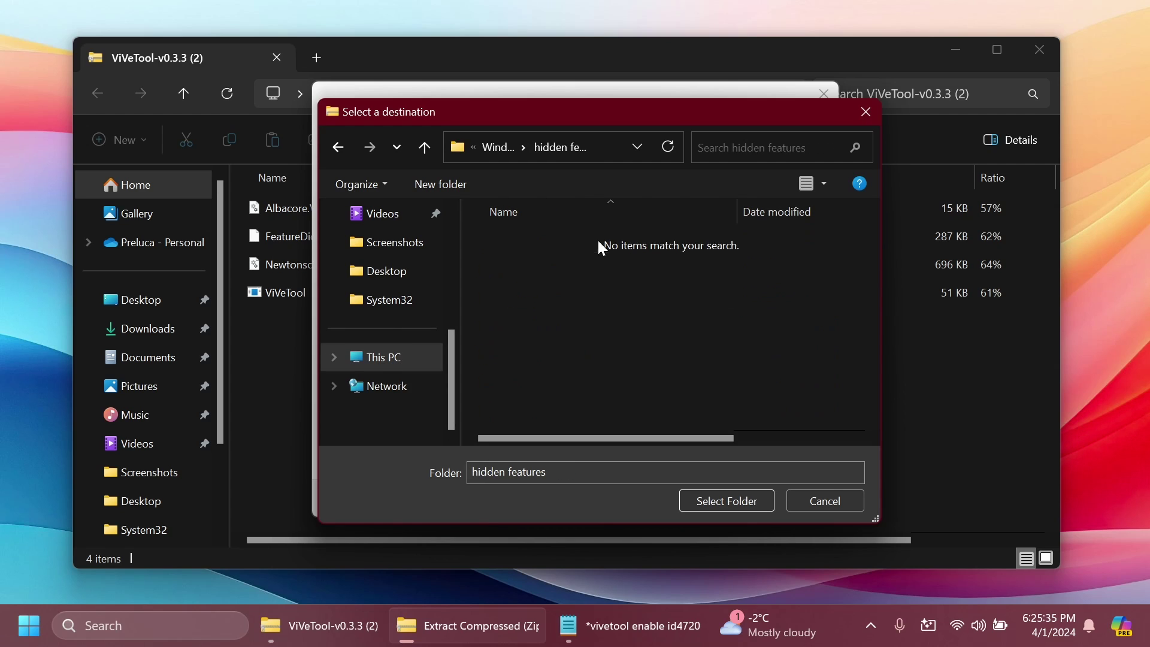
left_click(721, 502)
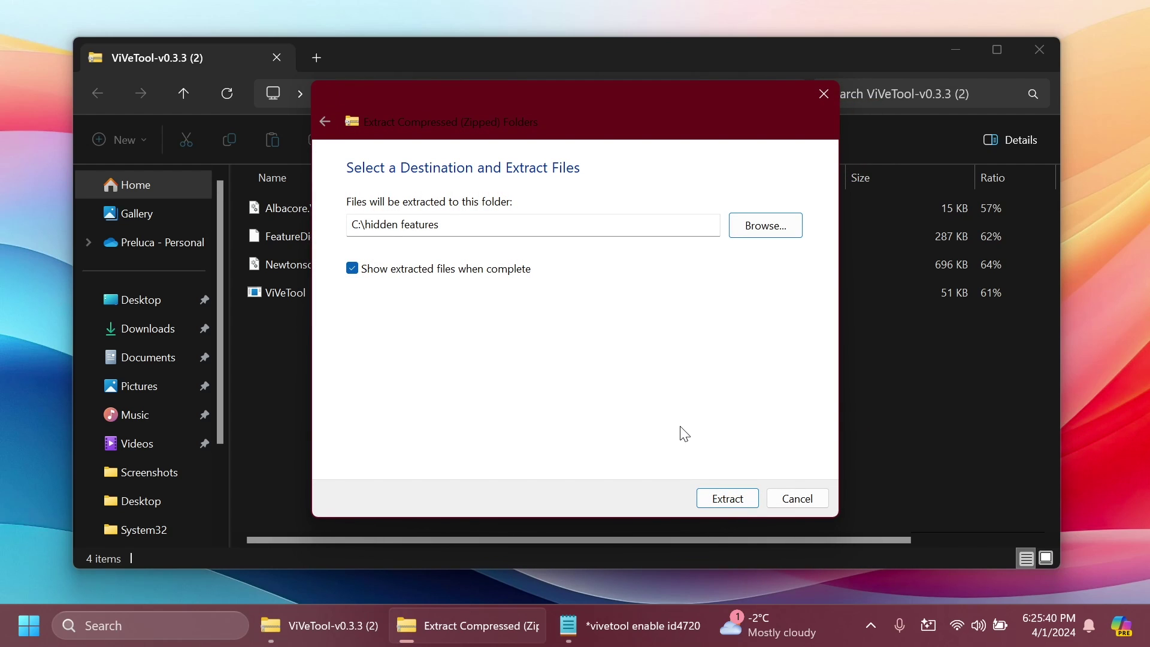
Step: Extract the ViVeTool files into C:\hidden features, replacing the existing copies
triple_click(487, 226)
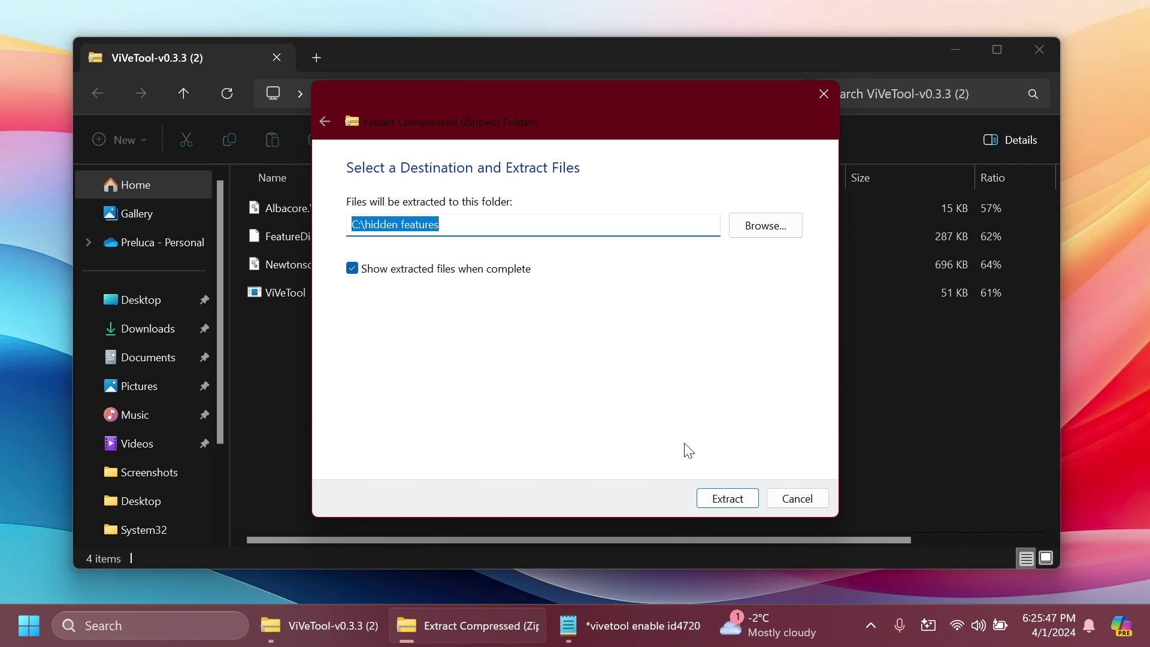
left_click(727, 499)
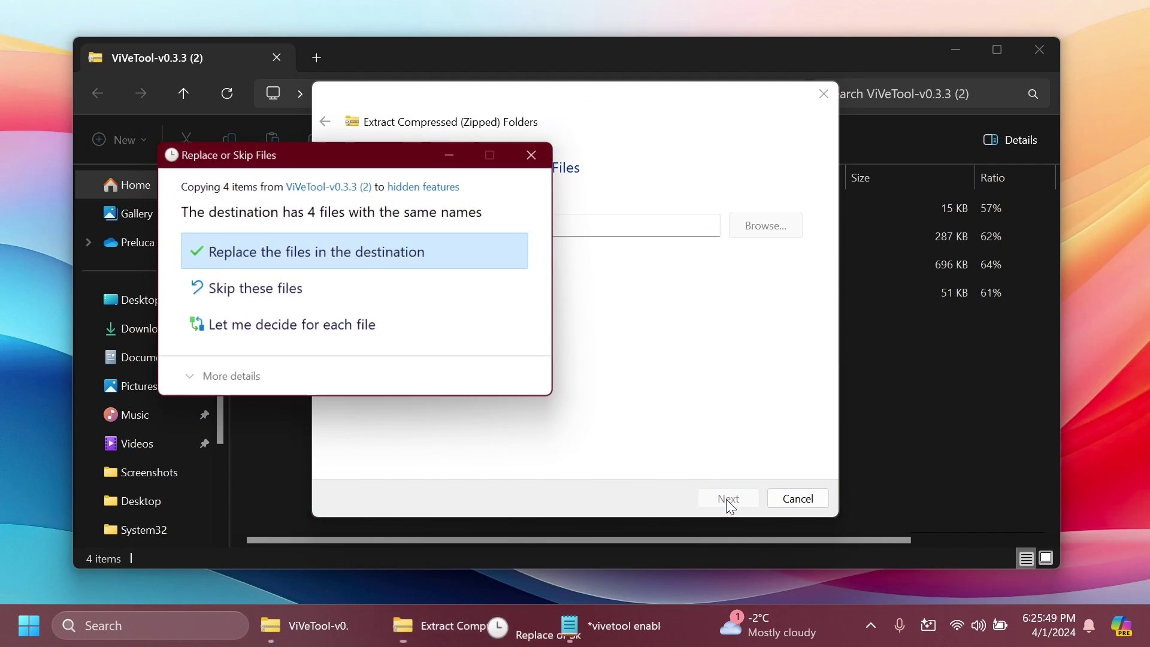
left_click(383, 254)
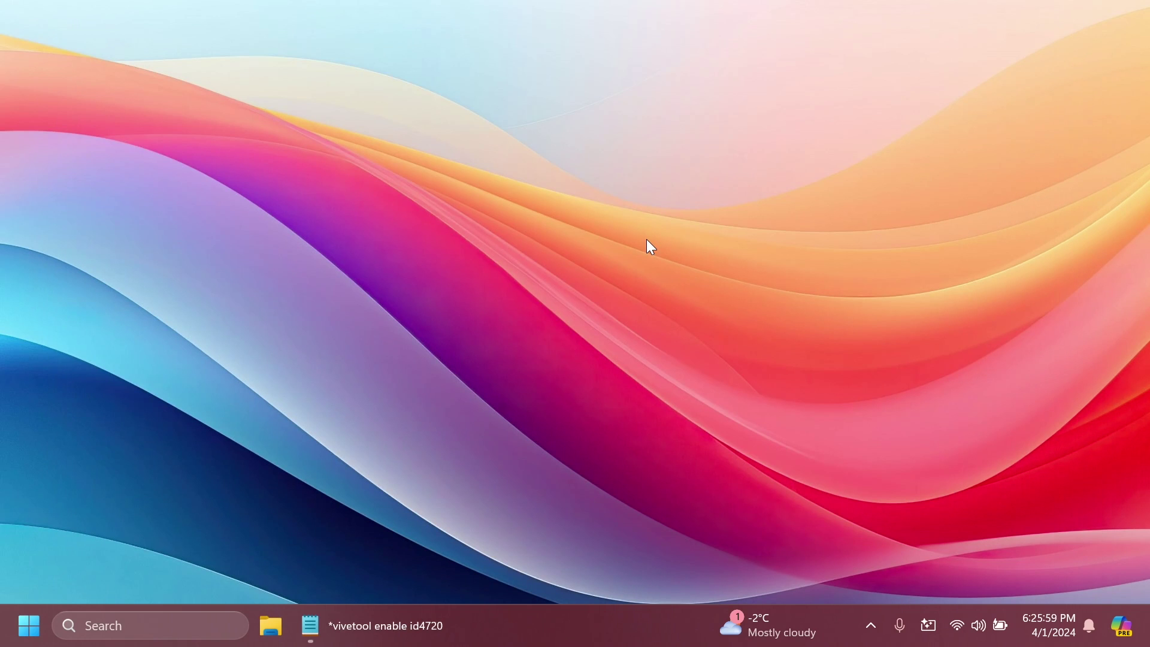
Step: Open Command Prompt as administrator and change directory to C:\hidden features
key("alt+space")
type("cmd")
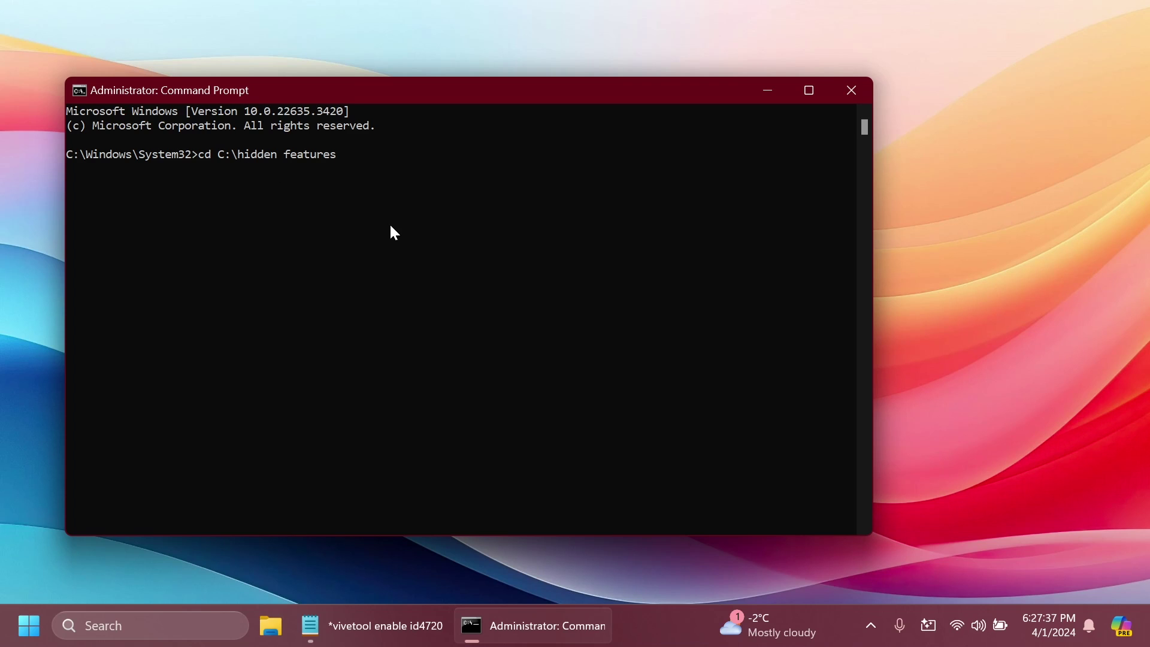
key("Return")
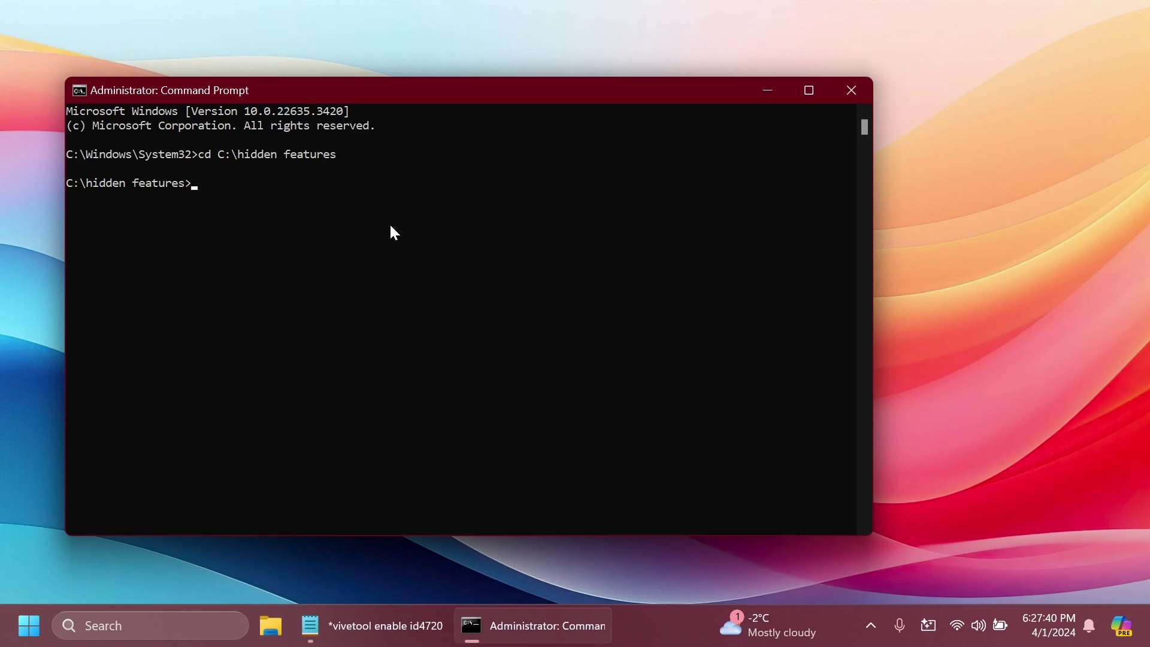
Step: Paste the first vivetool command, enabling feature ID 47205210 variant 2, into Command Prompt
left_click(380, 625)
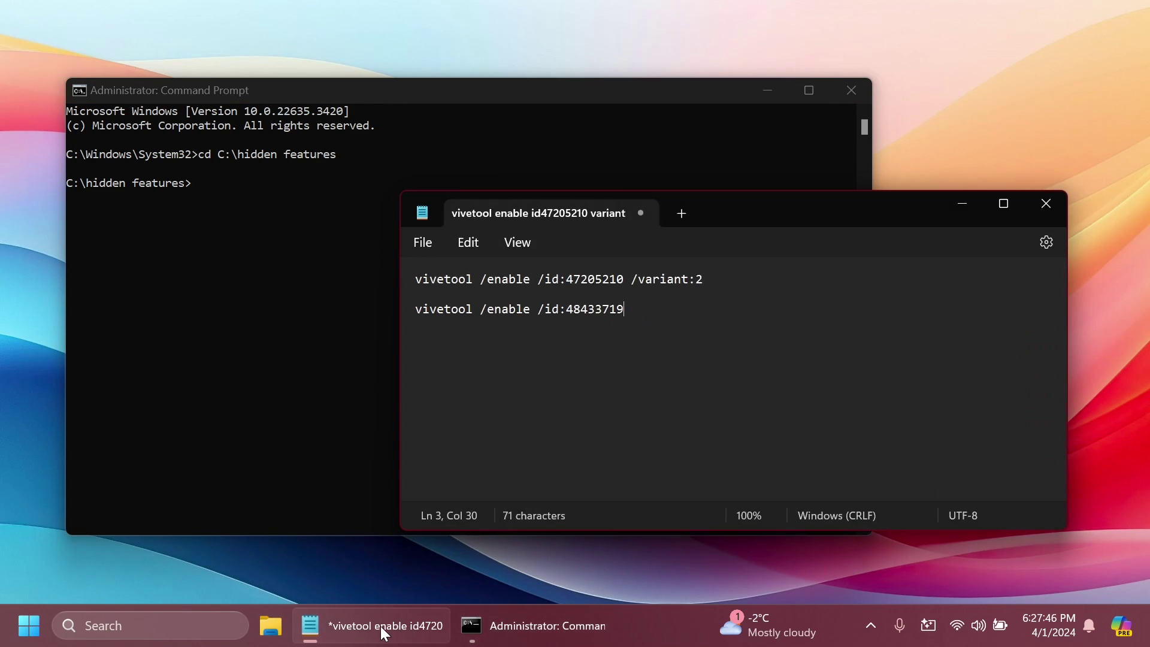
double_click(617, 279)
triple_click(617, 279)
key("ctrl+c")
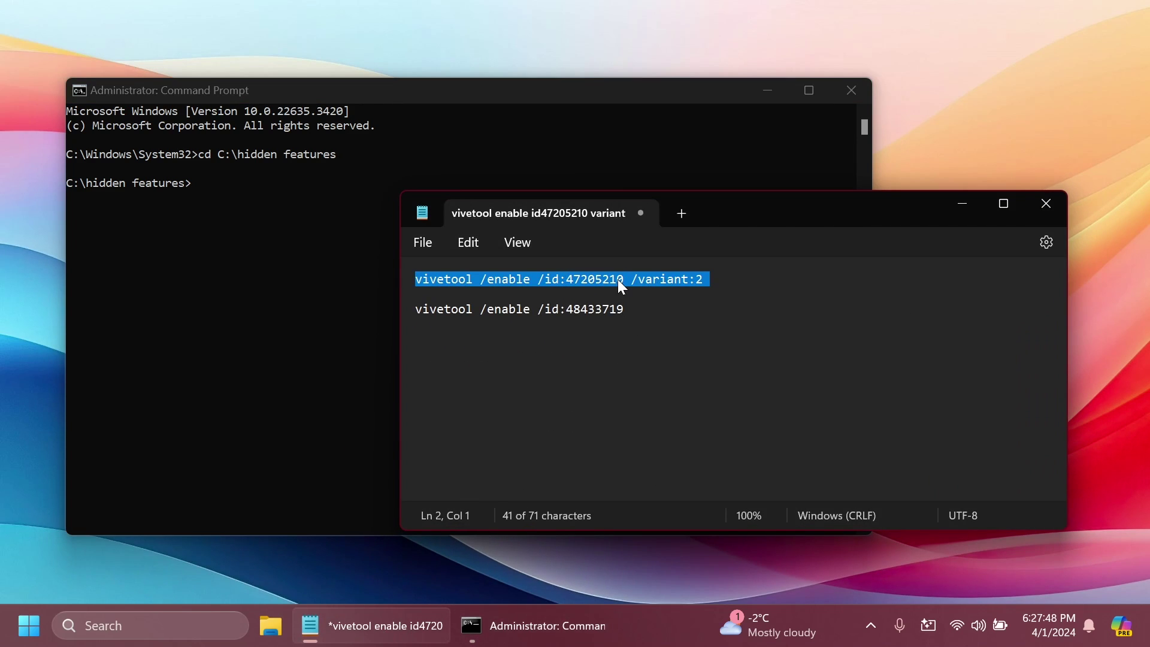
left_click(264, 228)
right_click(265, 229)
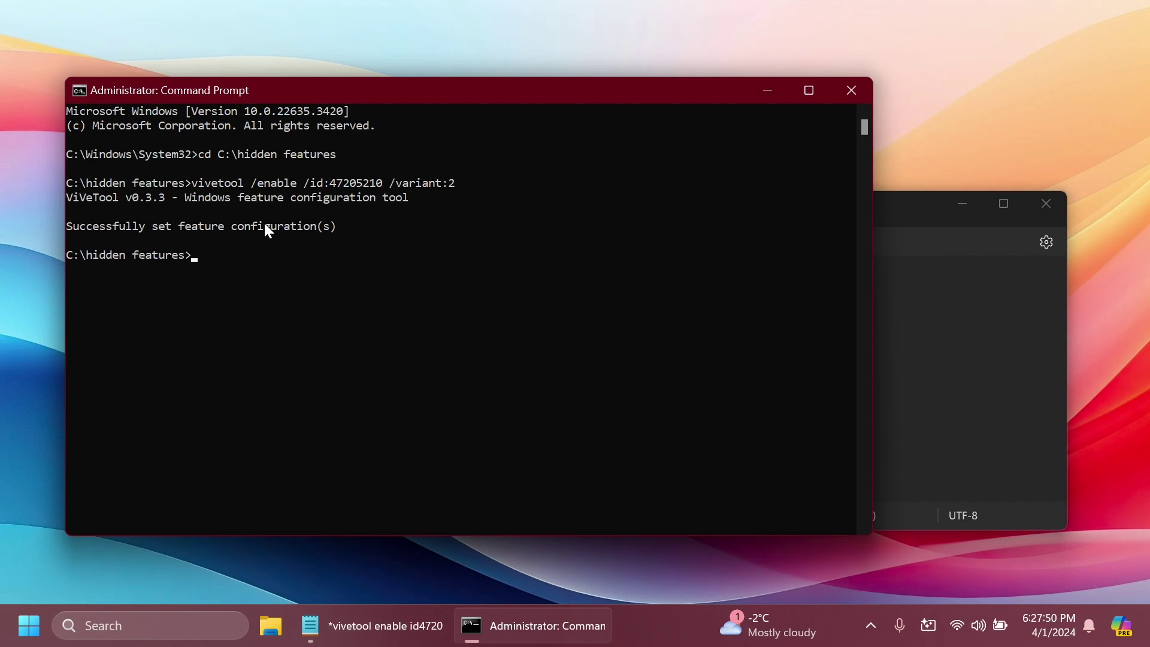
Step: Copy the second vivetool command, /enable /id:48433719, into Command Prompt and run it
left_click(621, 325)
triple_click(588, 311)
key("ctrl+c")
left_click(268, 300)
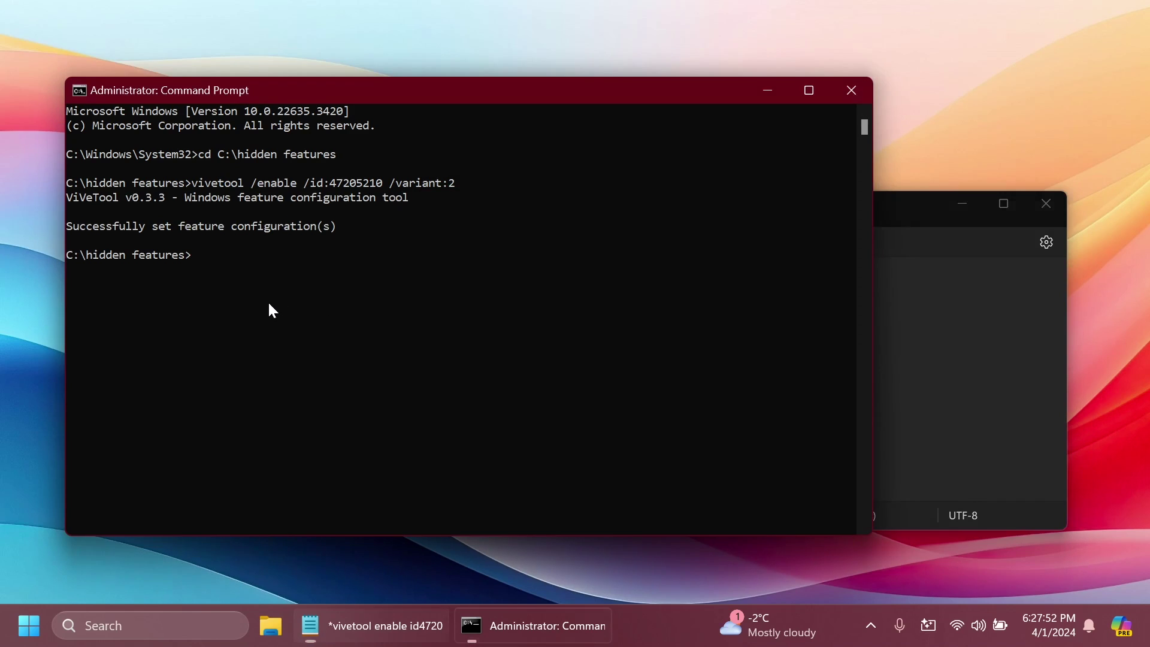
right_click(267, 301)
key("Return")
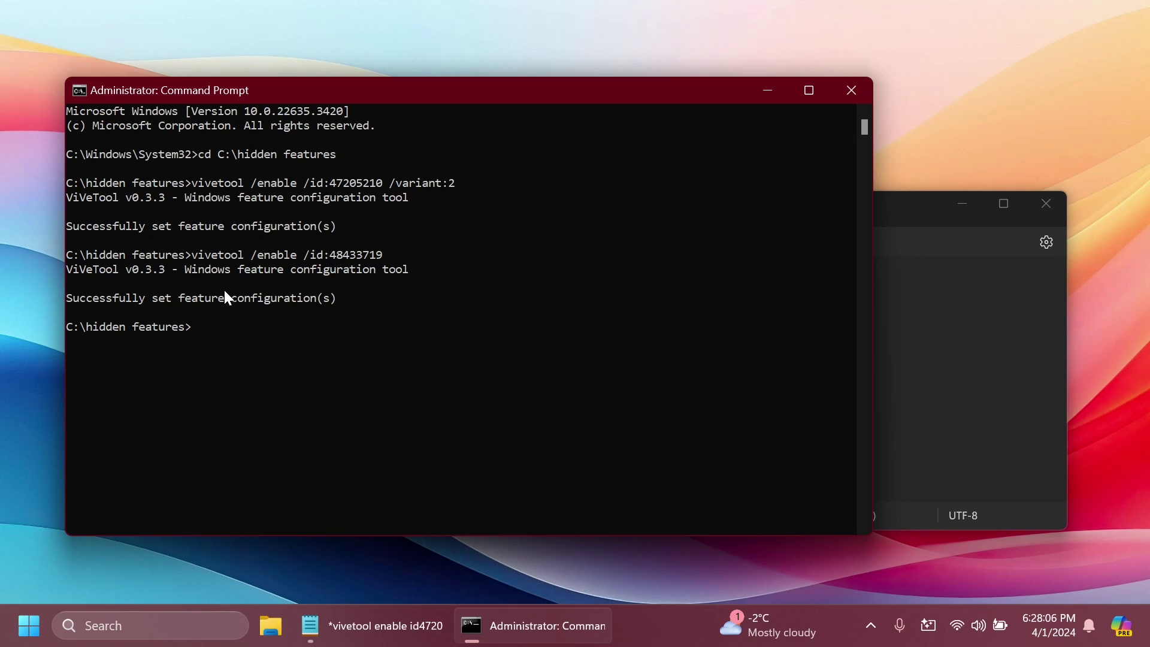
Step: Close Command Prompt and Notepad, then open the Start menu
left_click(846, 90)
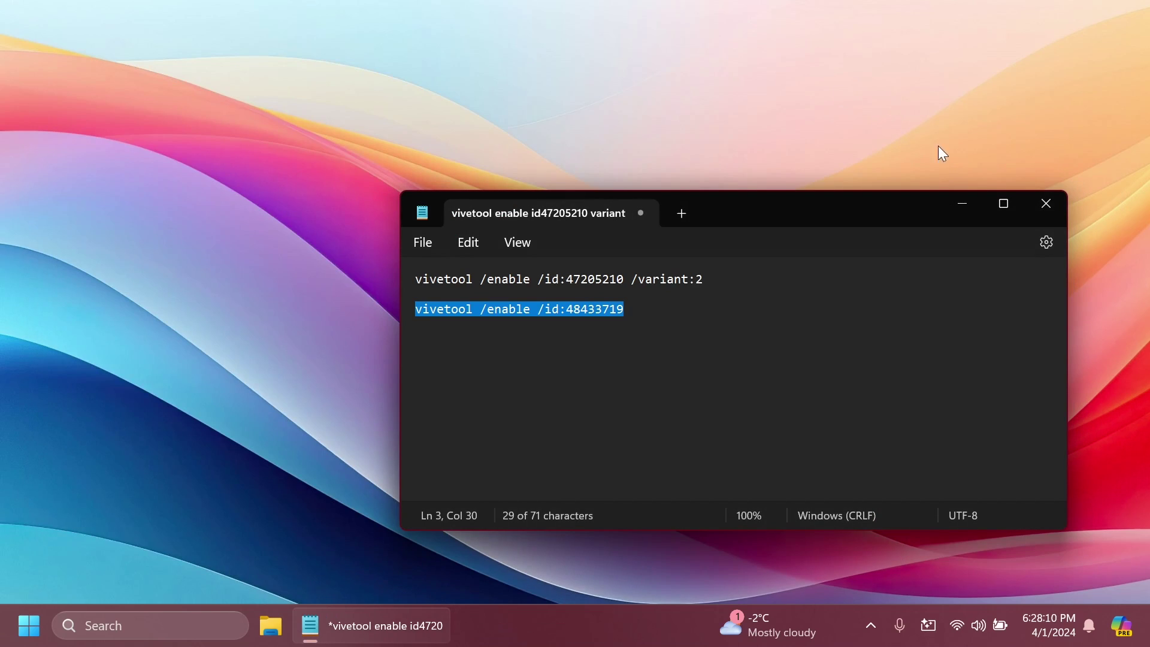
left_click(1056, 210)
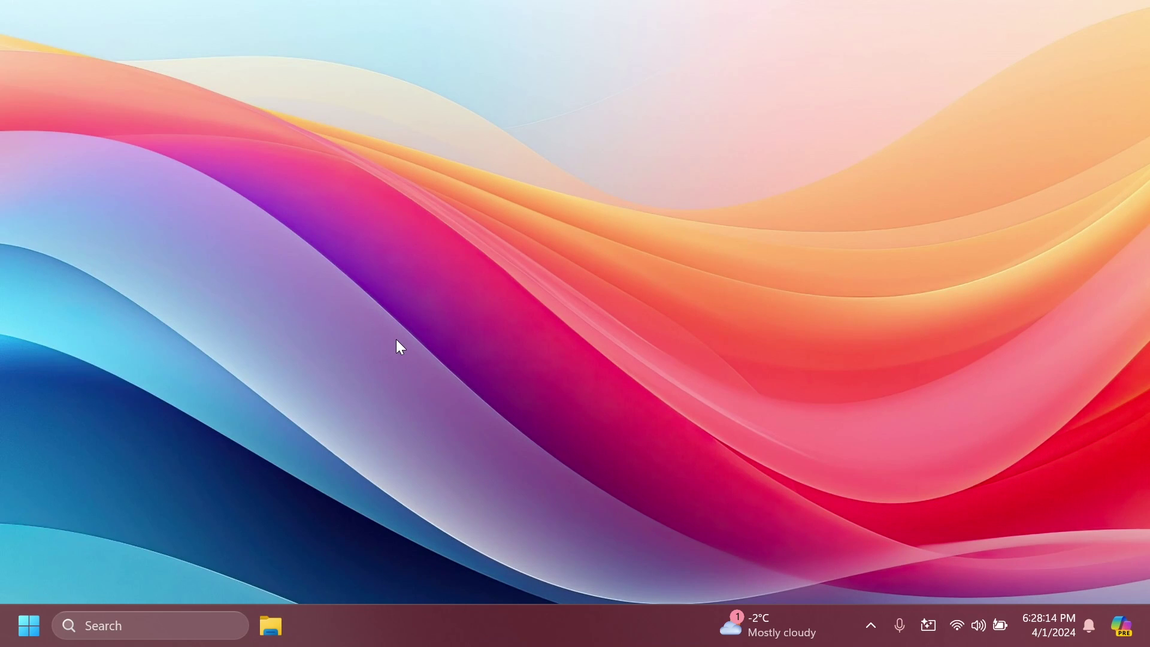
left_click(28, 625)
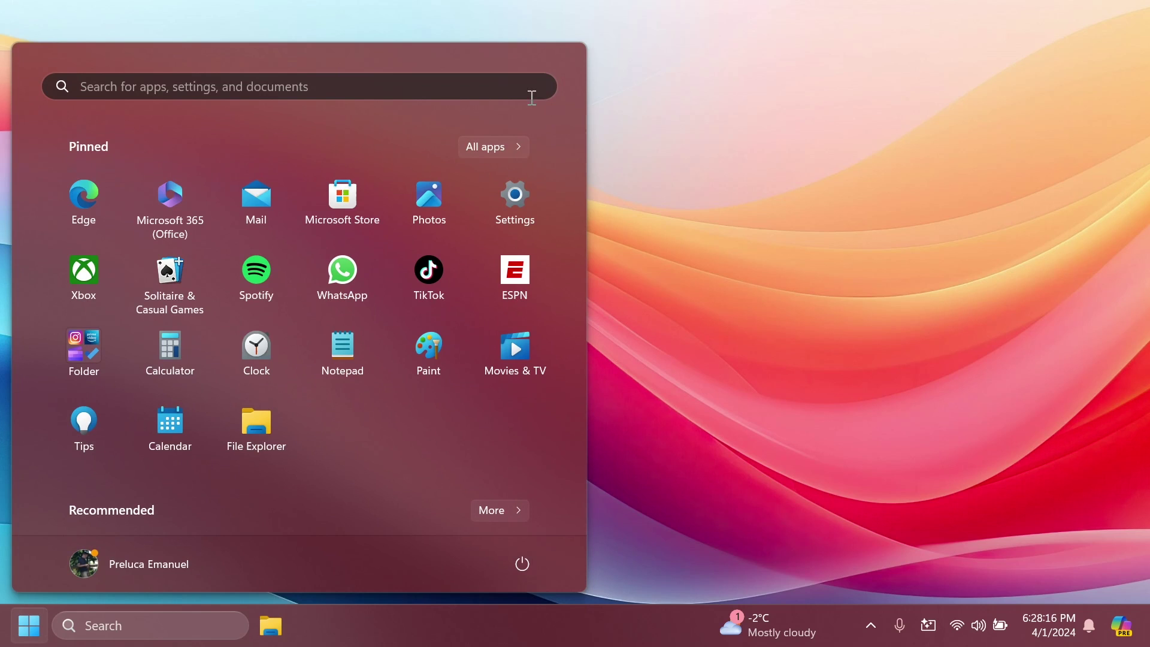
Step: Browse the All apps list twice, still an icon grid, then return to Pinned apps
left_click(492, 148)
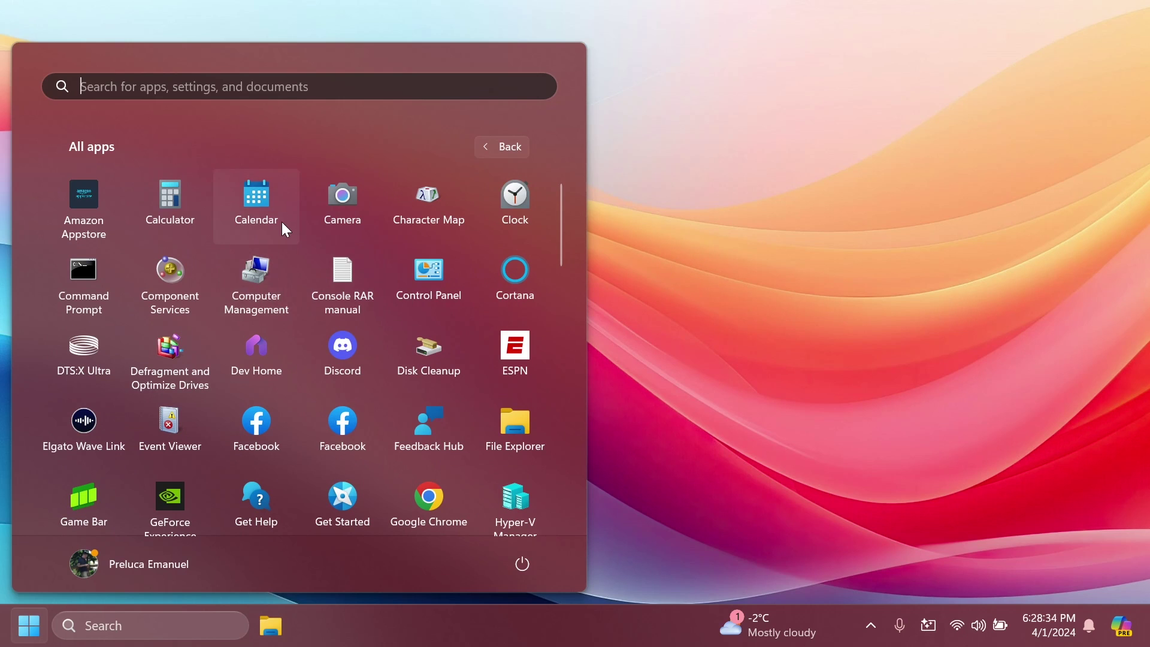
scroll(282, 223, "down", 15)
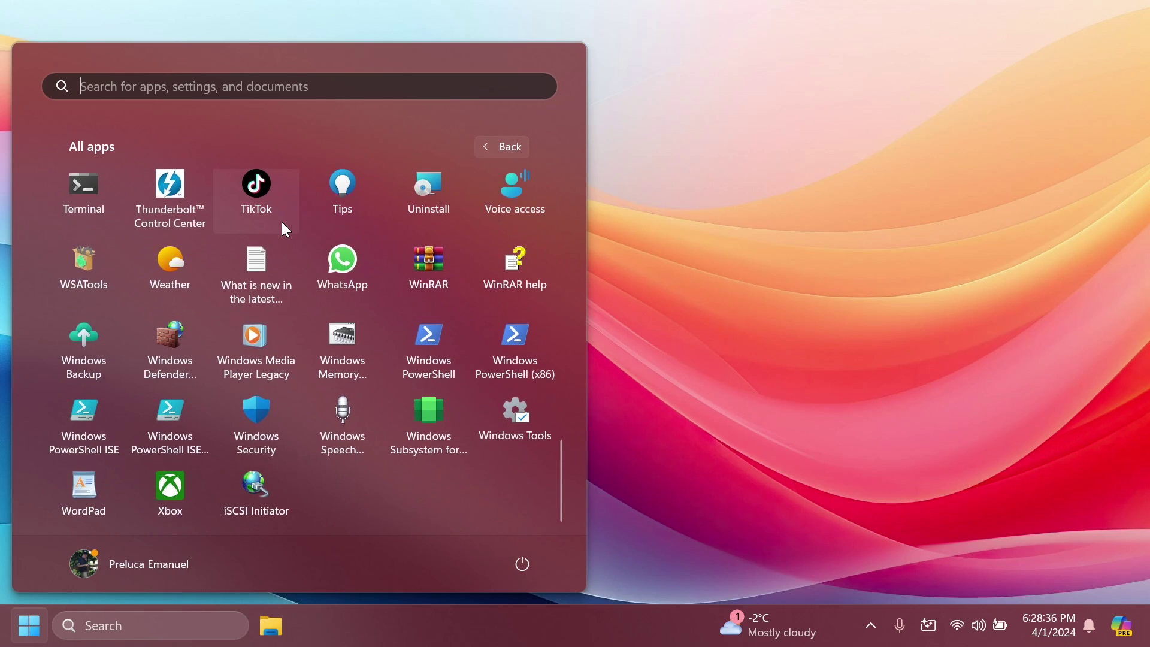
scroll(284, 224, "up", 15)
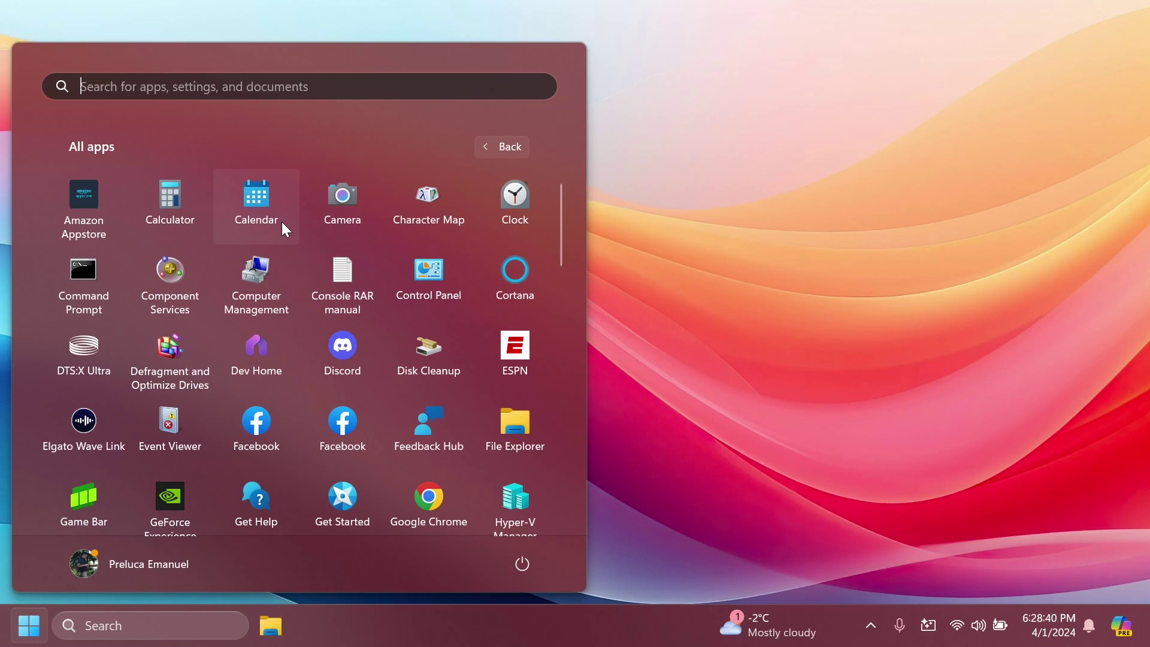
scroll(282, 223, "down", 3)
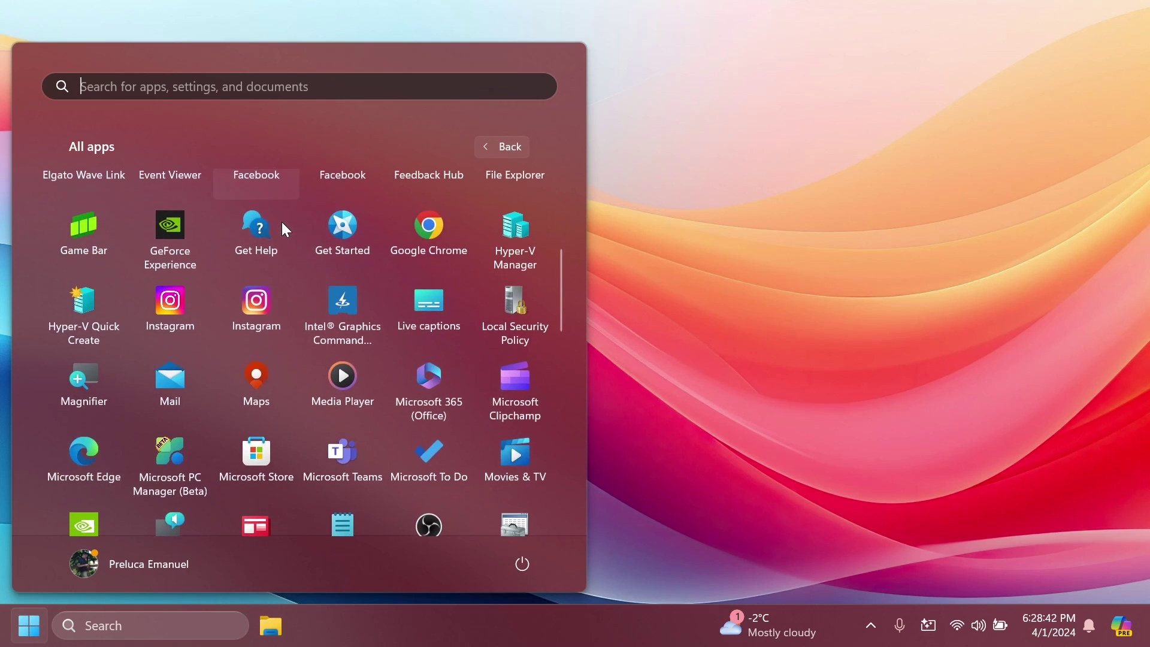
scroll(269, 276, "up", 3)
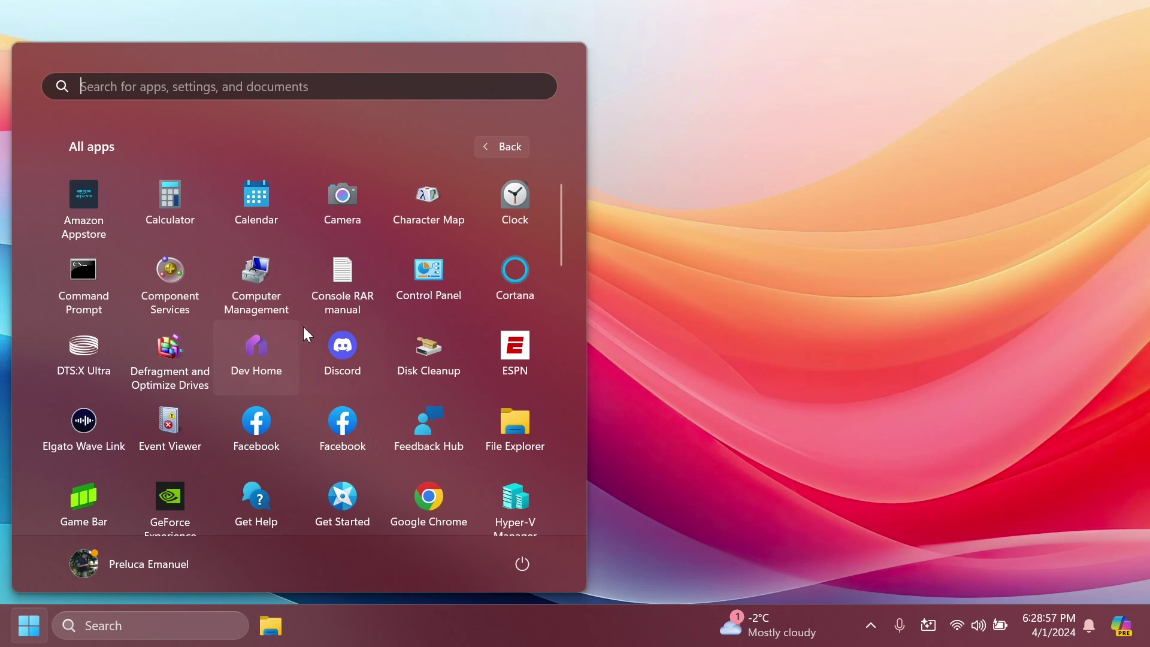
left_click(485, 147)
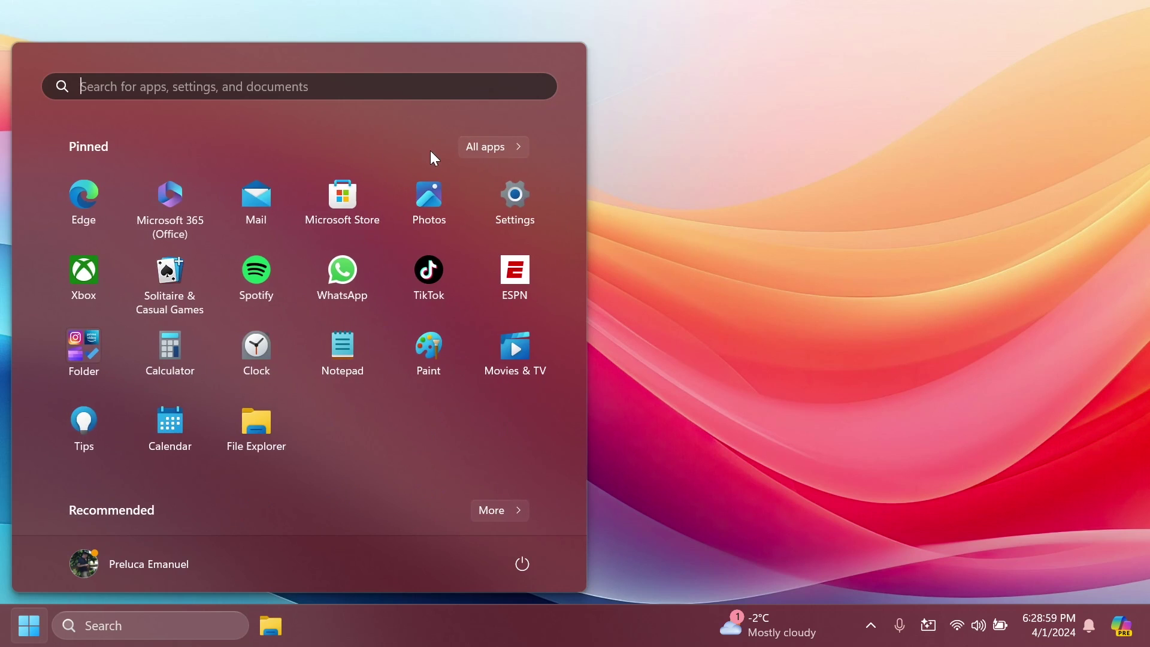
left_click(483, 151)
scroll(265, 426, "down", 5)
scroll(265, 426, "up", 4)
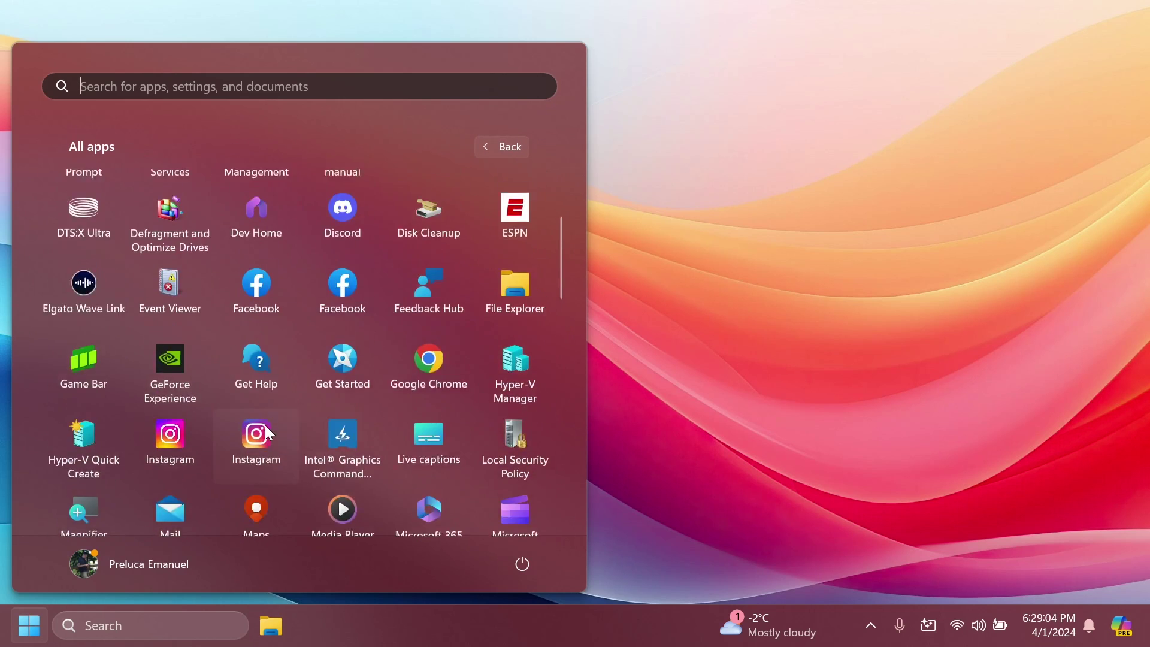
left_click(509, 147)
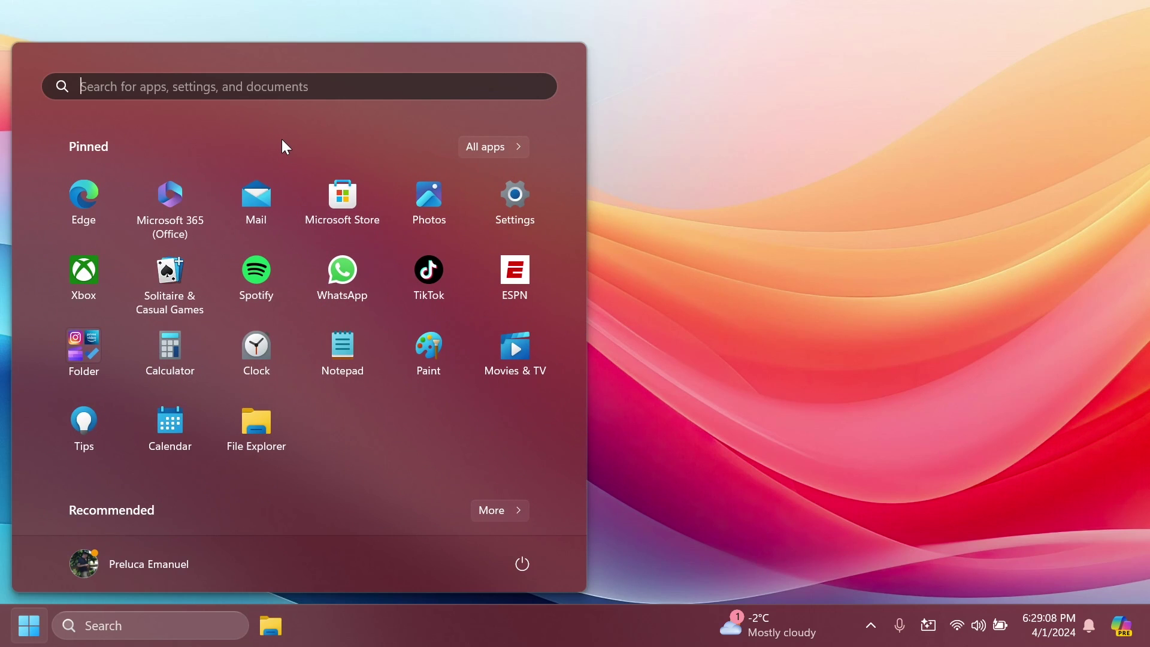
right_click(350, 430)
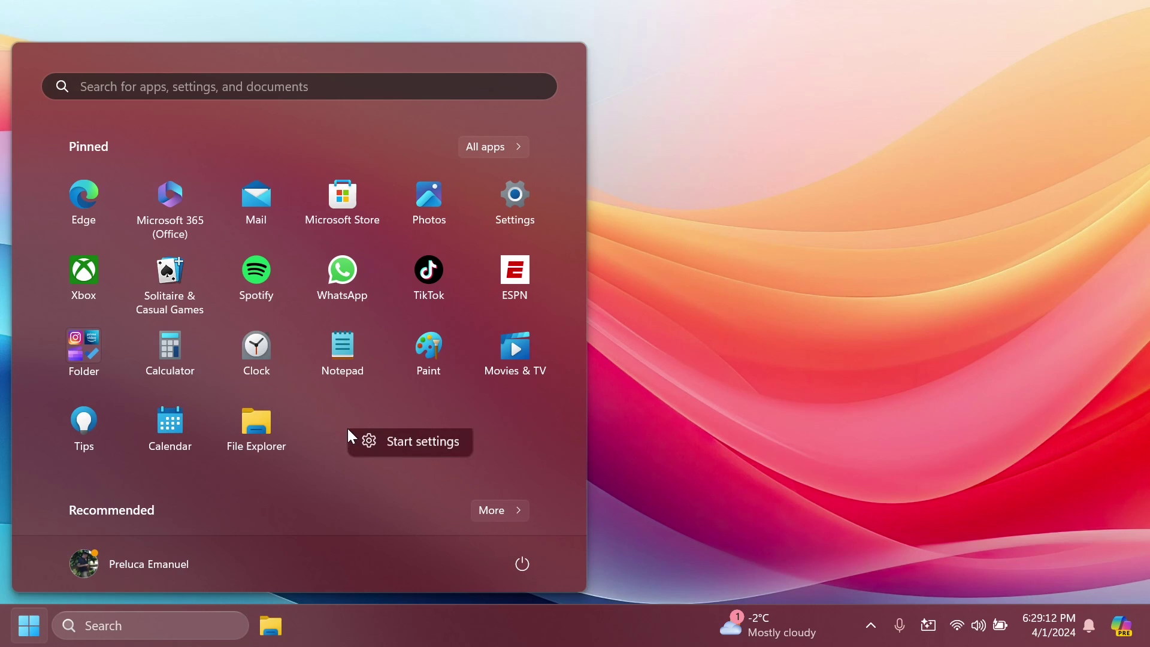
left_click(390, 454)
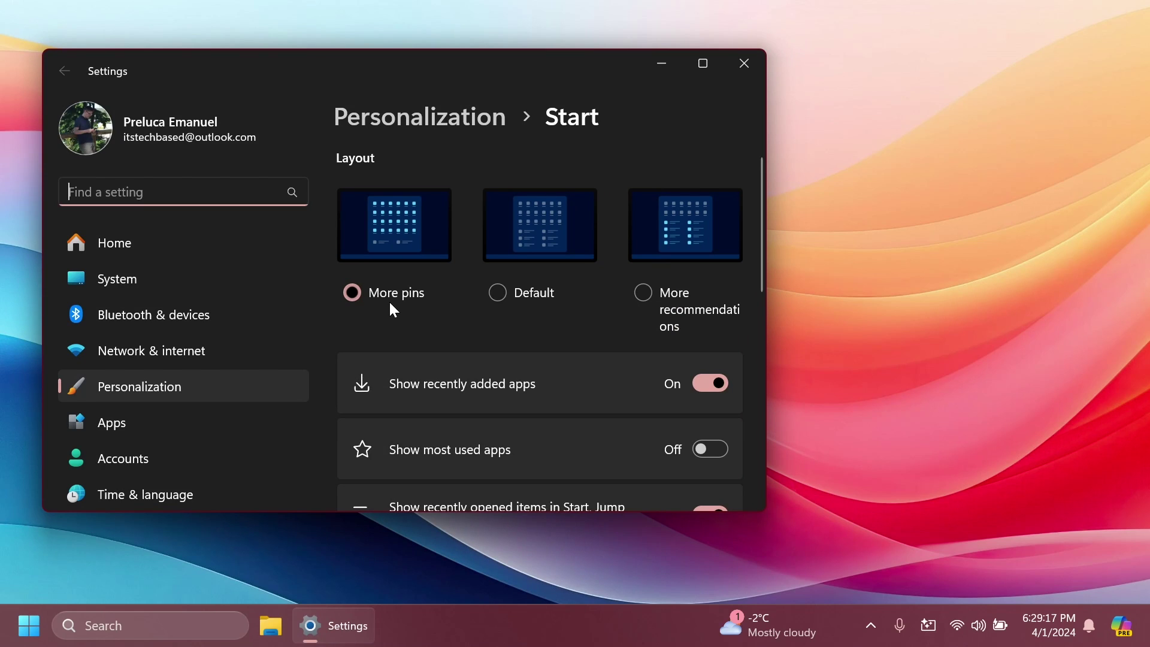
key("alt+F4")
key("super")
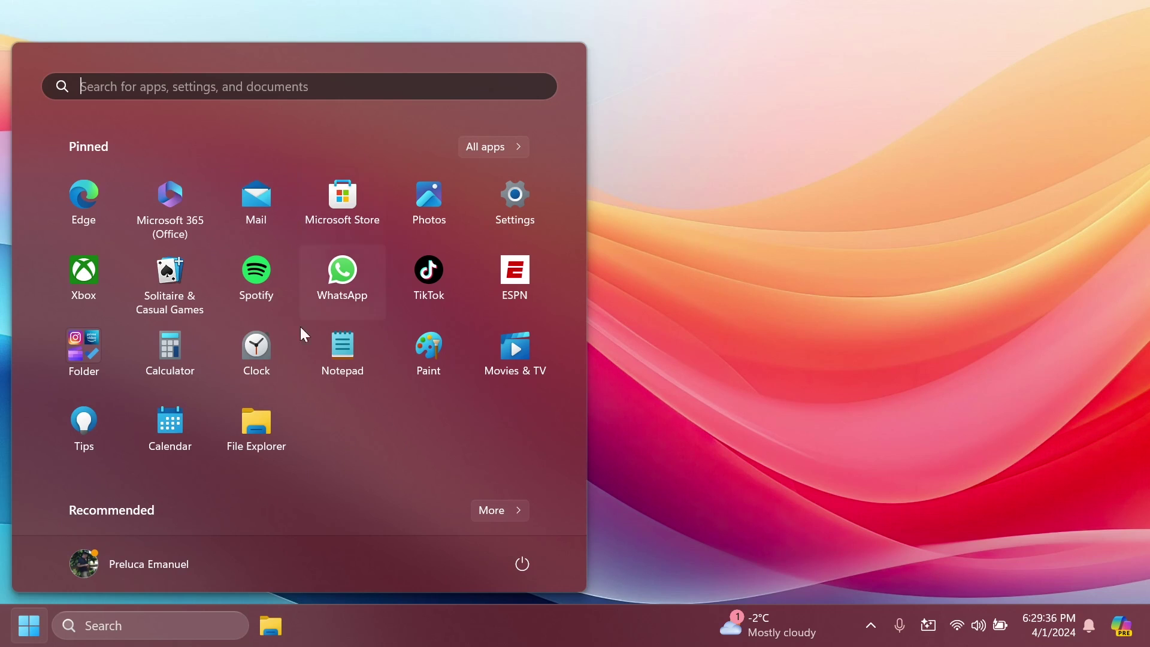
Step: Check the All apps list, still a grid, then close Start to the bare desktop
left_click(522, 152)
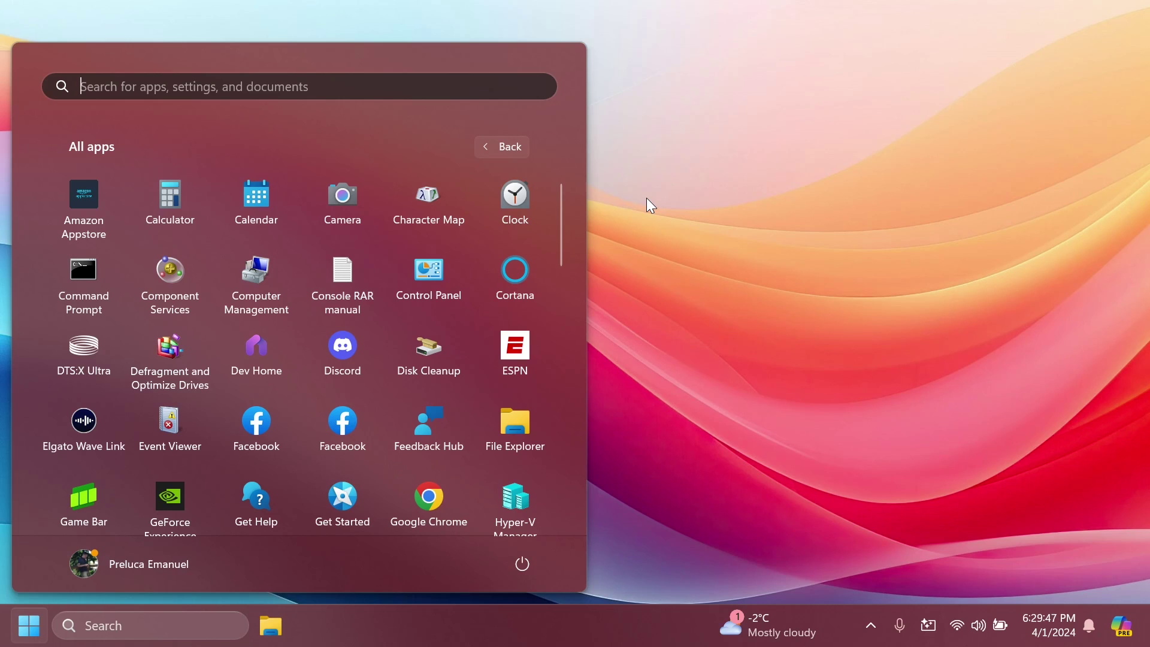
left_click(650, 206)
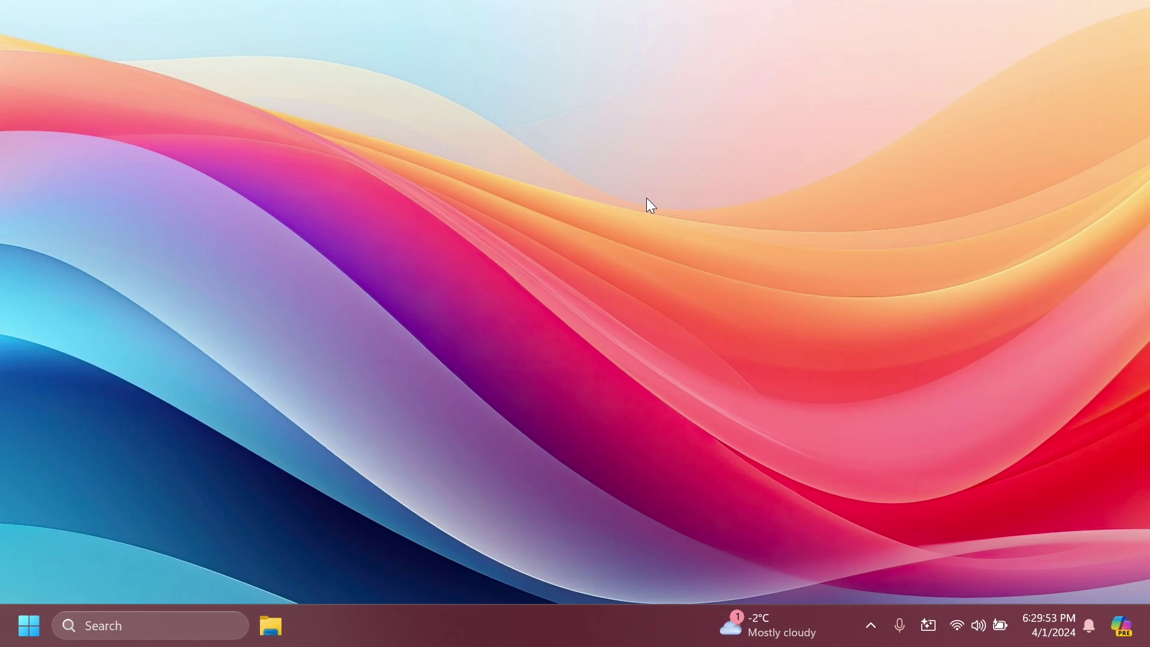